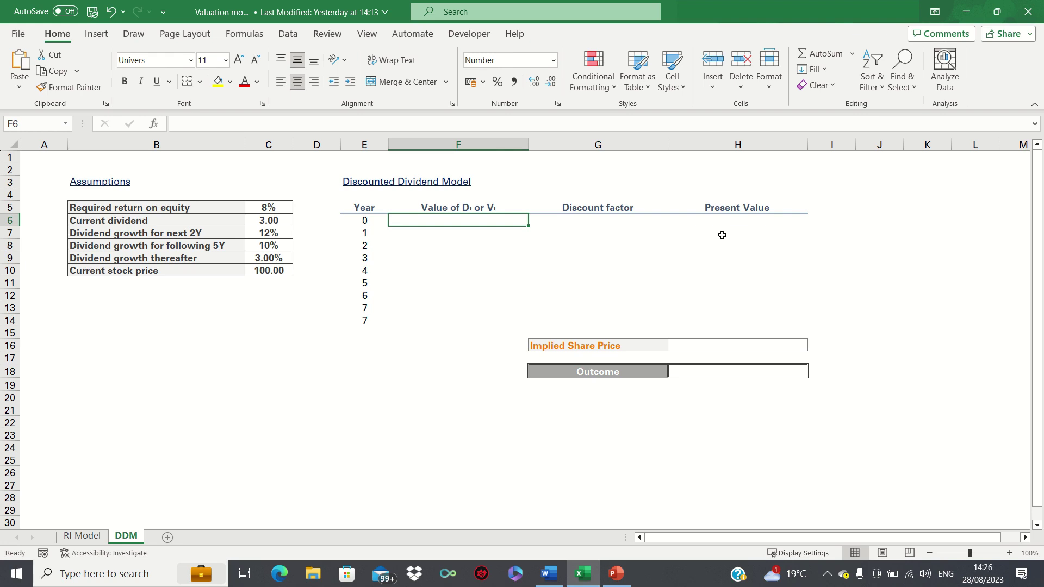
# - Set year 0's dividend in F6 to =C6, the current 3.00 dividend
pyautogui.write('=')
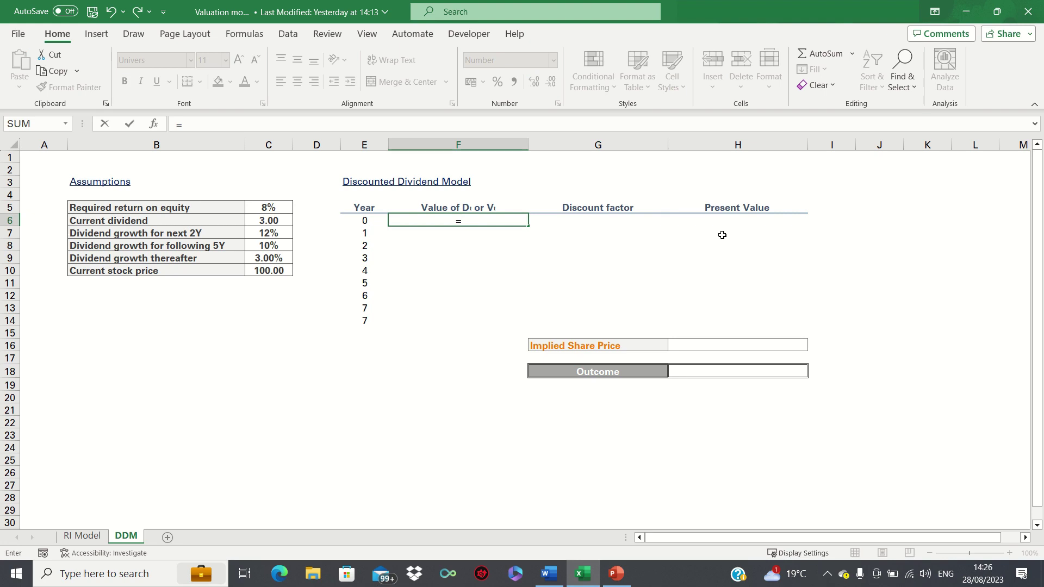
pyautogui.press('Left')
pyautogui.press('Left')
pyautogui.press('Left')
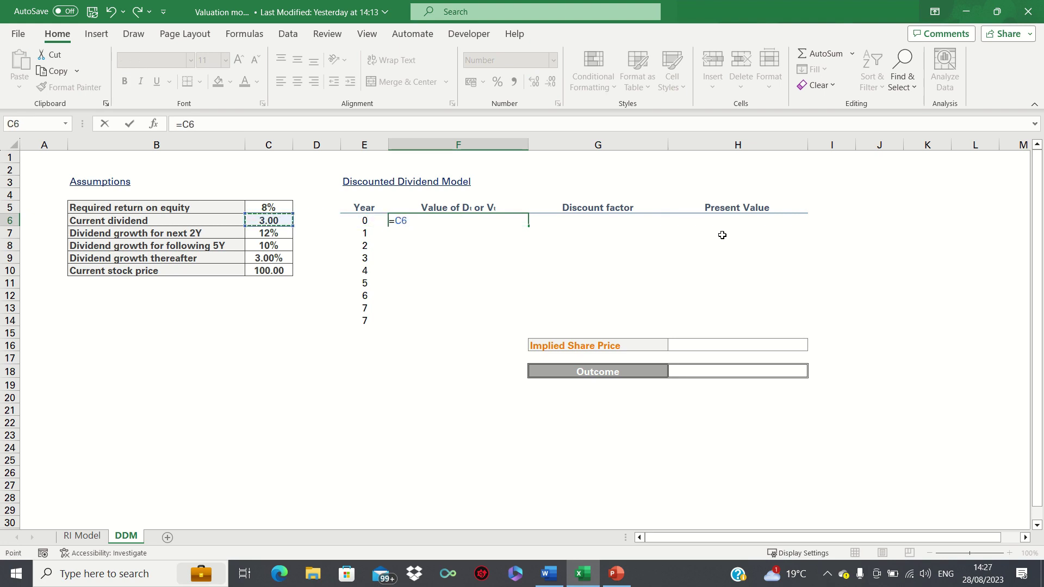
pyautogui.press('Return')
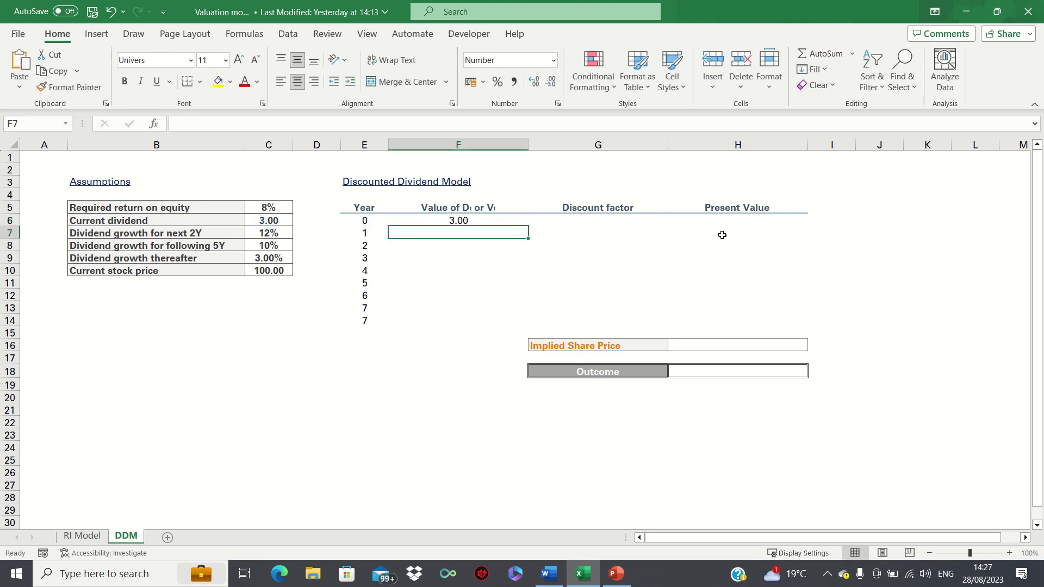
# - Grow year 1's dividend by 12% with =F6*(1+$C$7), giving 3.36
pyautogui.press('Up')
pyautogui.press('Right')
pyautogui.press('Right')
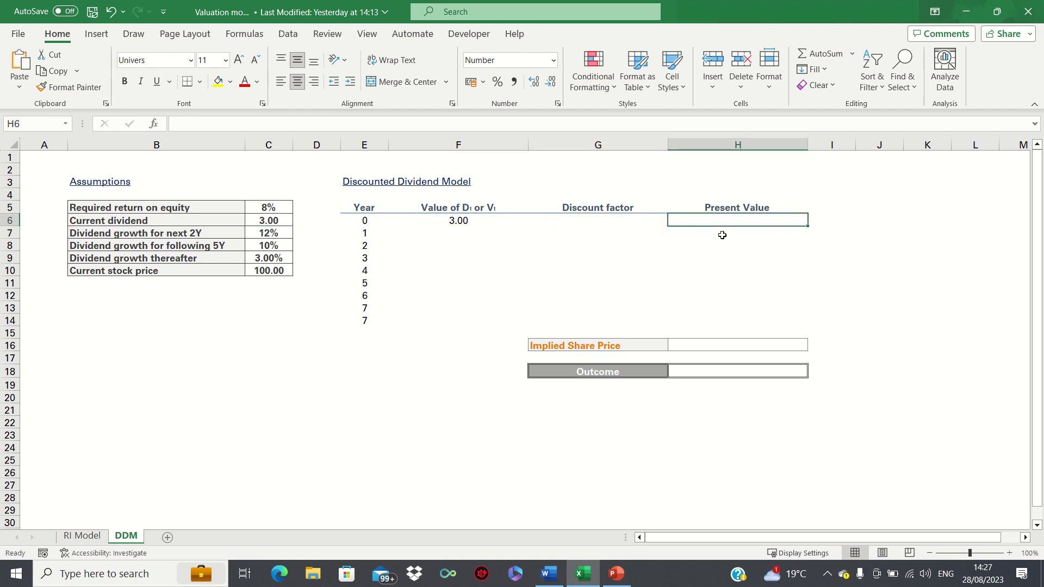
pyautogui.press('Left')
pyautogui.press('Left')
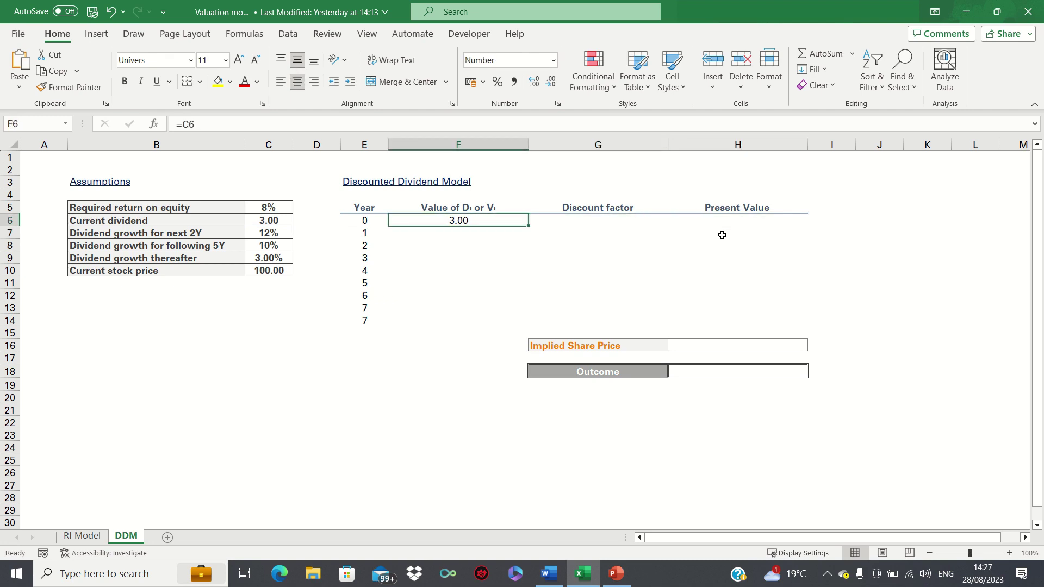
pyautogui.press('Down')
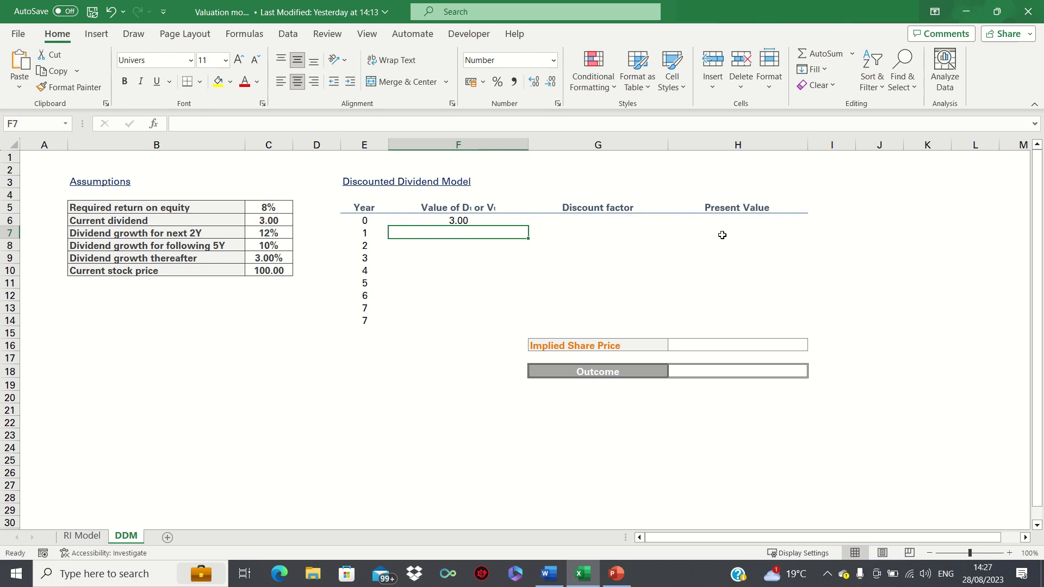
pyautogui.write('=')
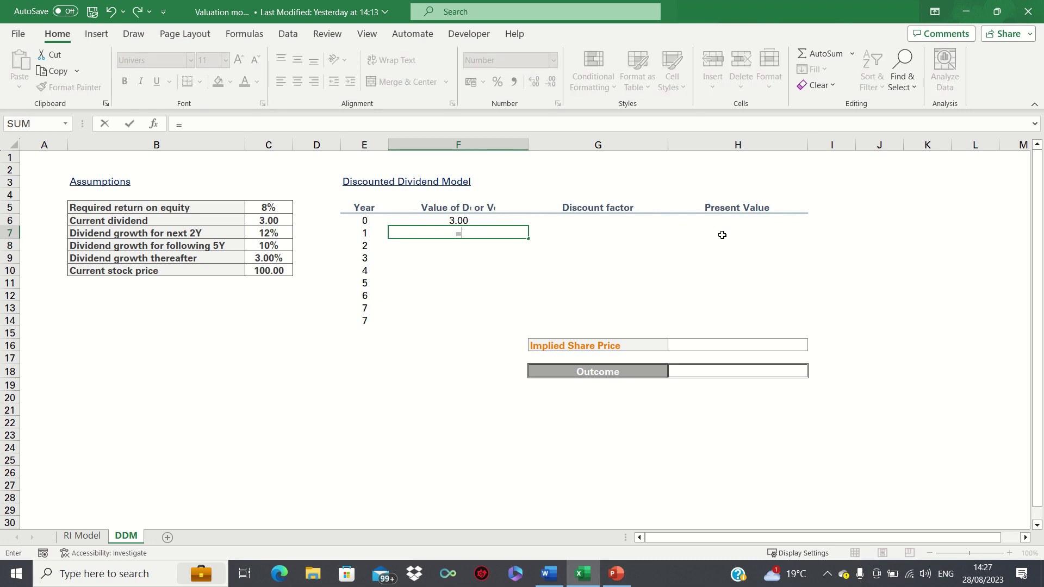
pyautogui.press('Up')
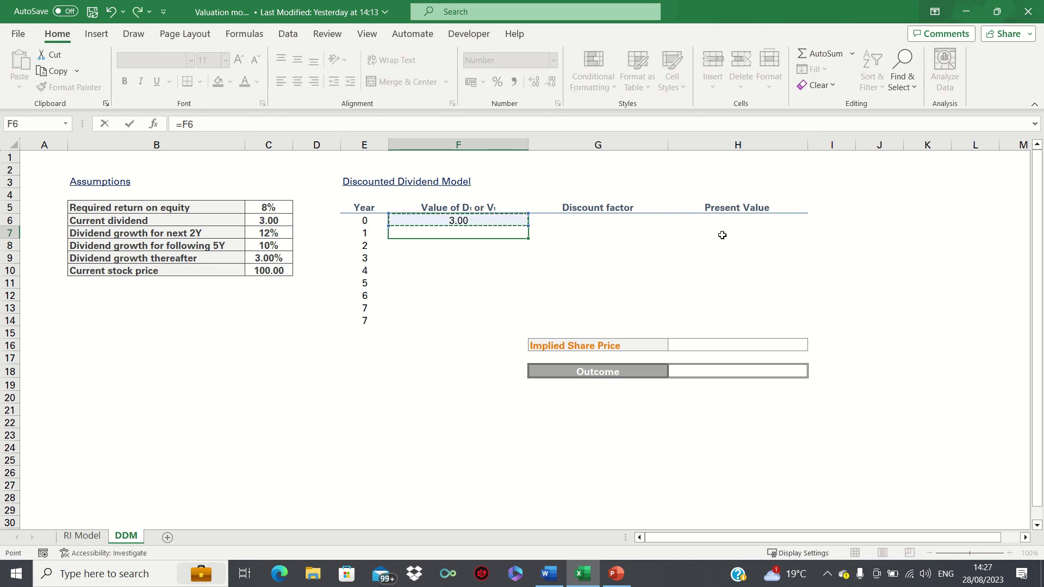
pyautogui.write('*(1')
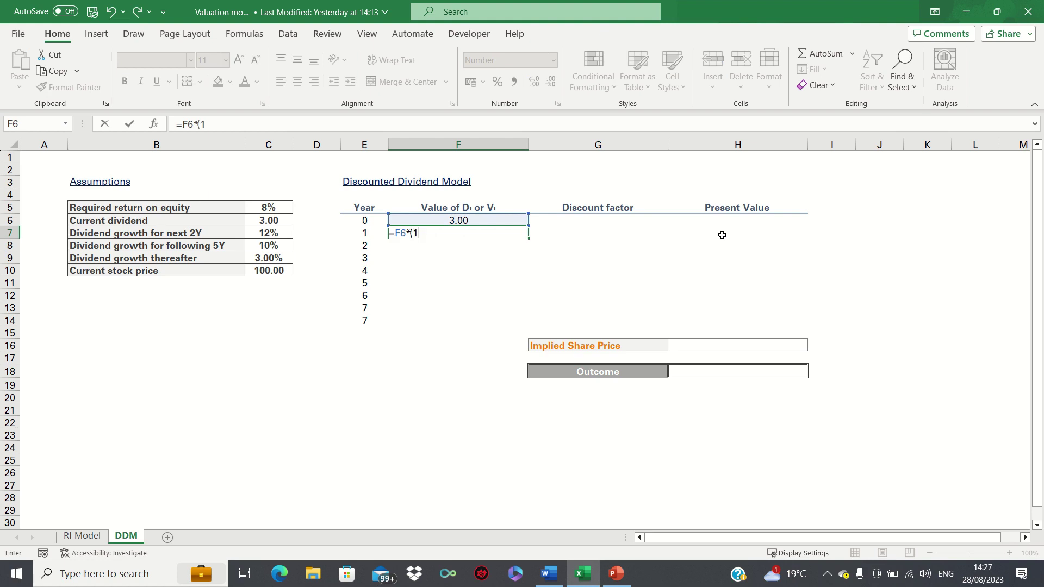
pyautogui.write('+')
pyautogui.press('Left')
pyautogui.press('Left')
pyautogui.press('Left')
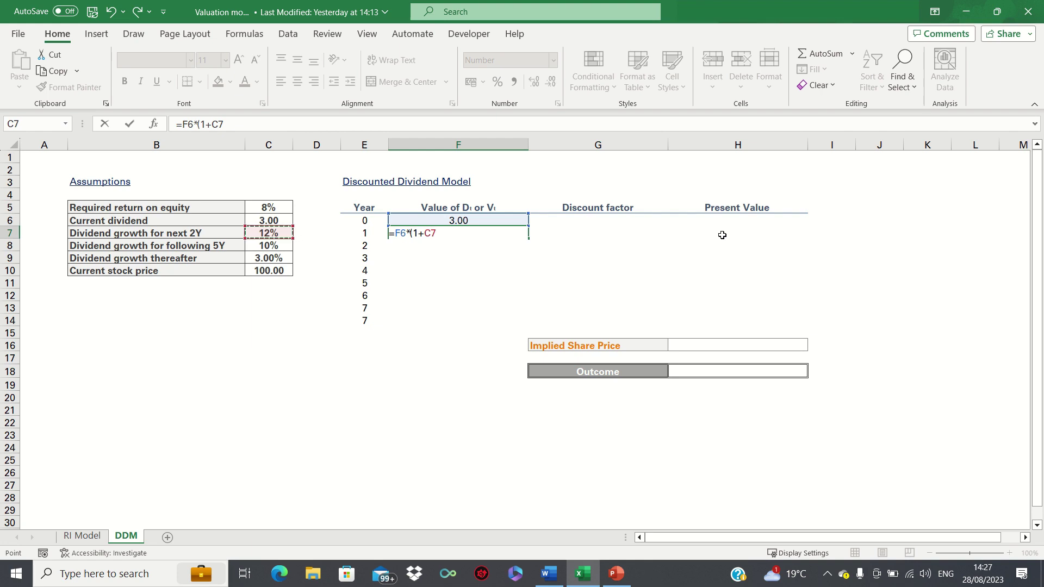
pyautogui.press('F4')
pyautogui.write(')')
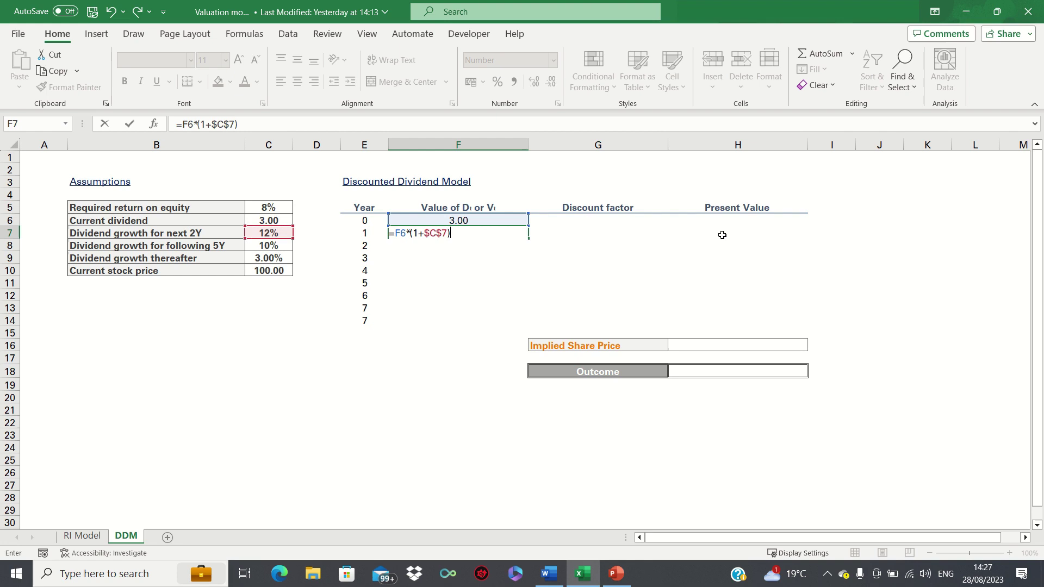
pyautogui.press('Return')
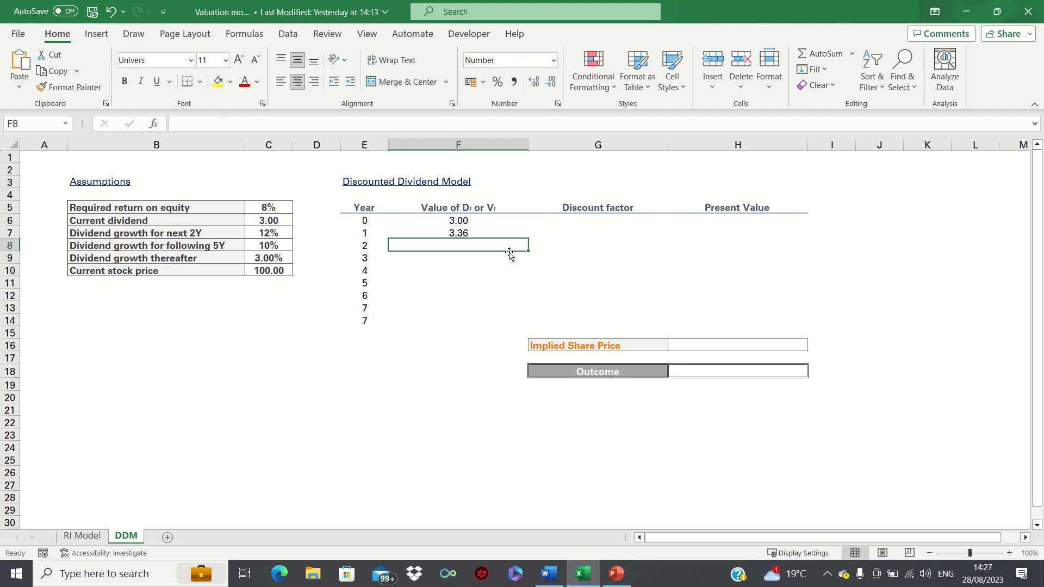
# - Copy the 12% growth dividend formula down to years 2 and 3
pyautogui.click(517, 233)
pyautogui.moveTo(528, 238); pyautogui.dragTo(528, 248)
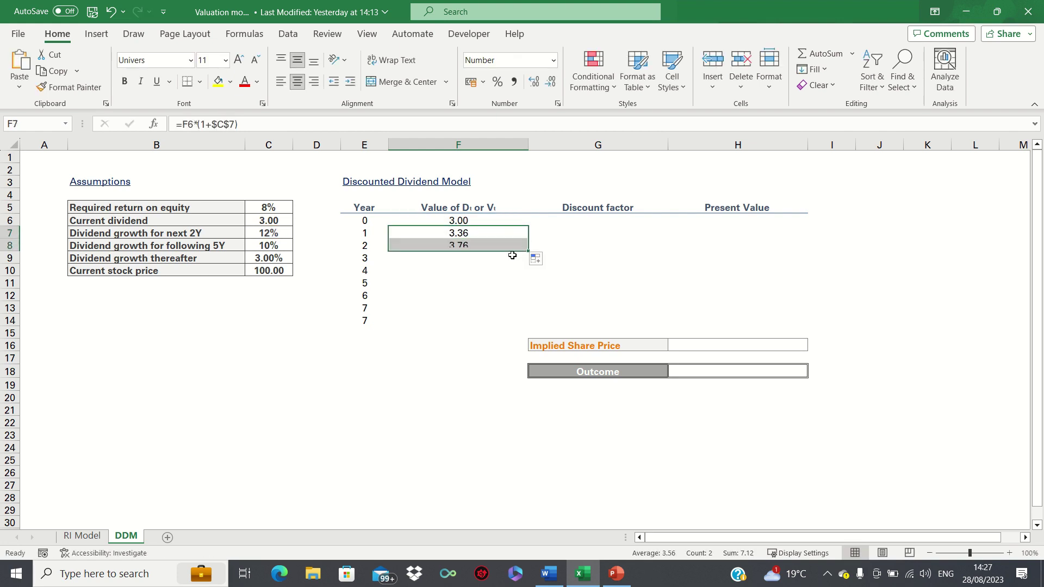
pyautogui.click(510, 257)
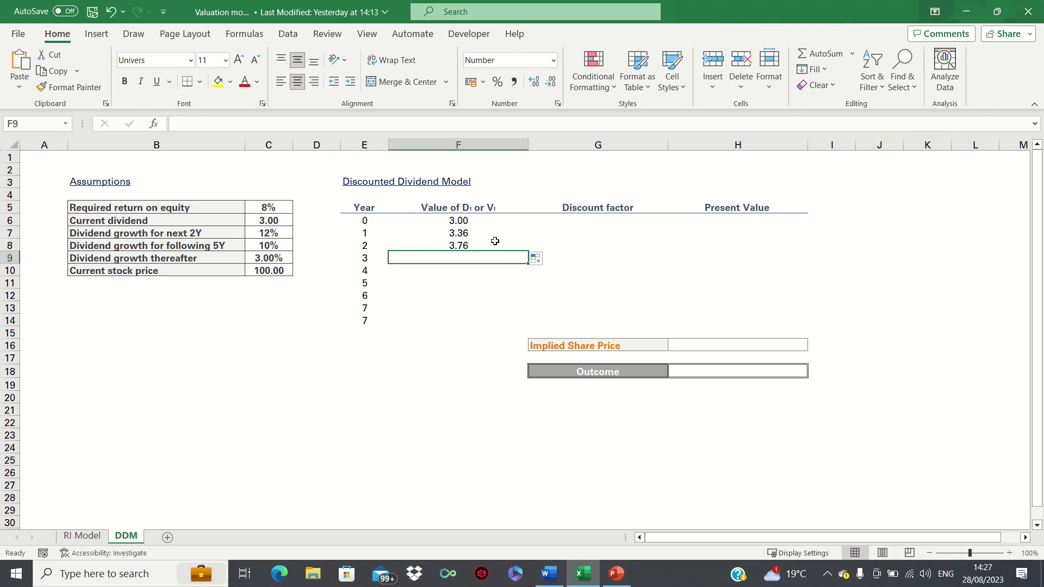
pyautogui.click(496, 242)
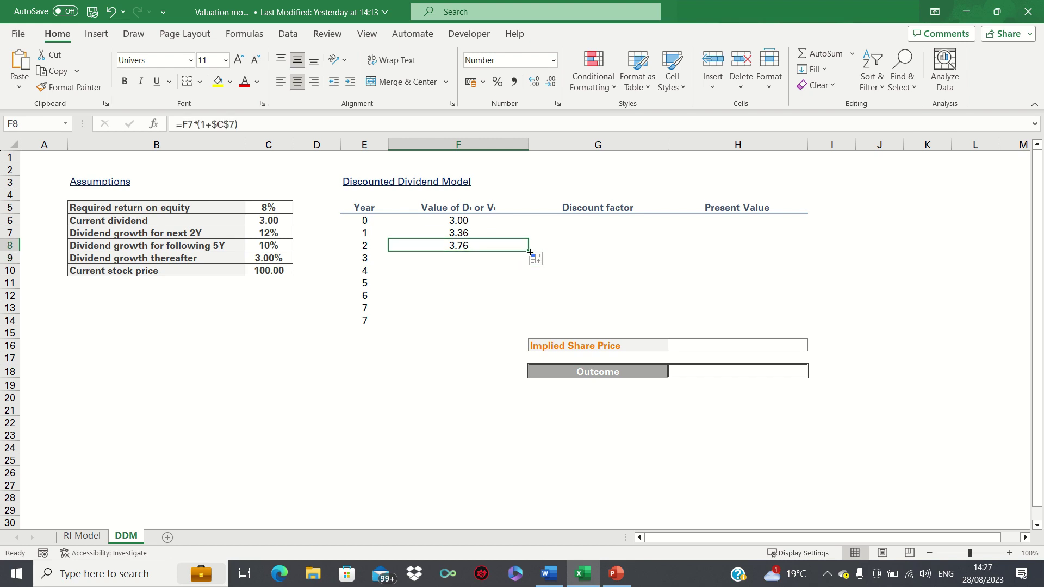
pyautogui.moveTo(528, 251); pyautogui.dragTo(530, 260)
pyautogui.click(501, 260)
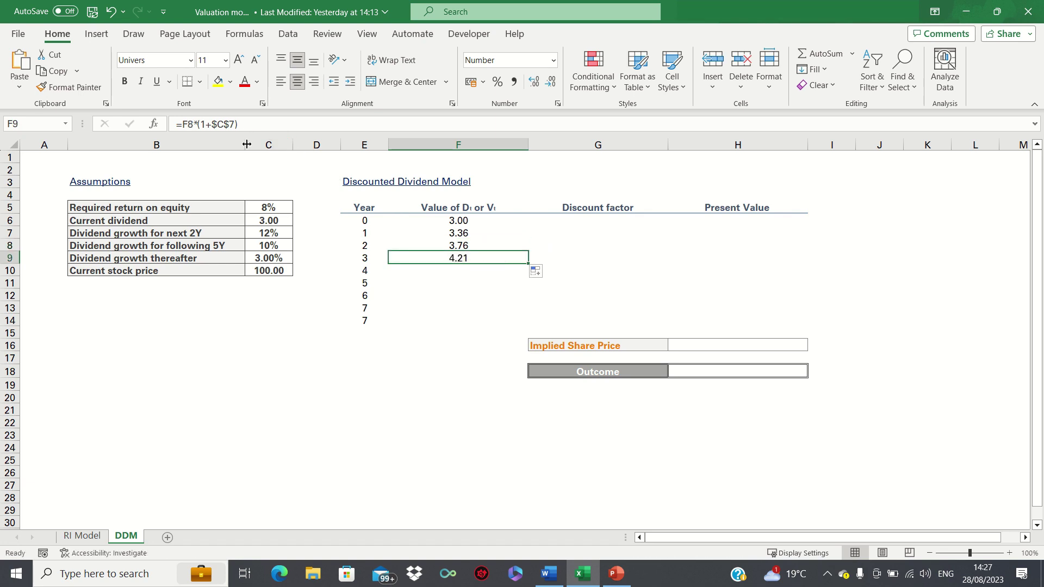
# - Switch year 3 to the 10% rate in C8 and fill it through year 7, reaching 6.06
pyautogui.click(235, 124)
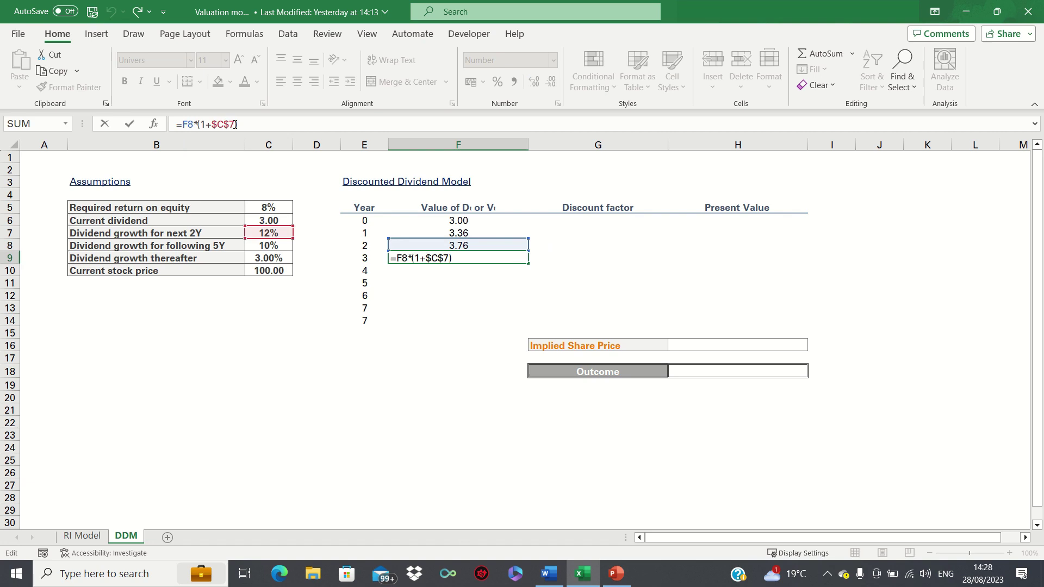
pyautogui.press('BackSpace')
pyautogui.write('8')
pyautogui.press('Return')
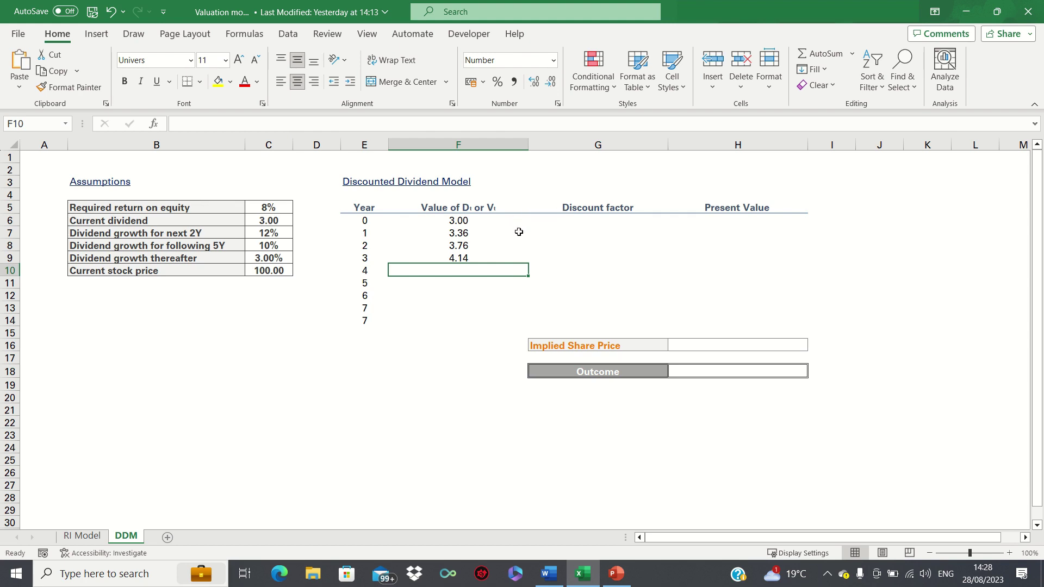
pyautogui.click(491, 256)
pyautogui.moveTo(528, 264); pyautogui.dragTo(519, 314)
pyautogui.click(479, 322)
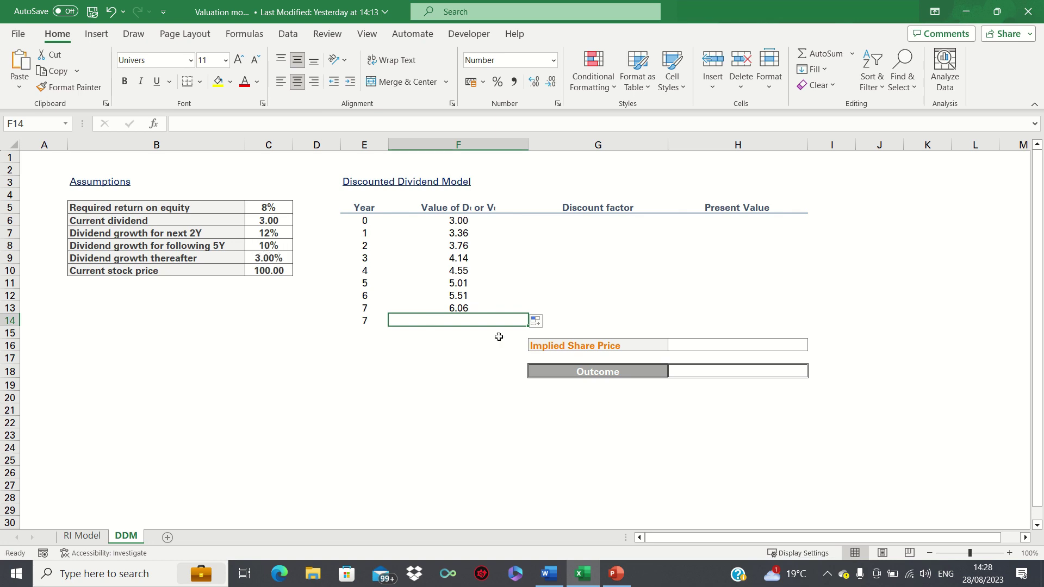
# - Start the terminal value in F14 as the year 7 dividend times (1+3.00% growth)
pyautogui.write('=')
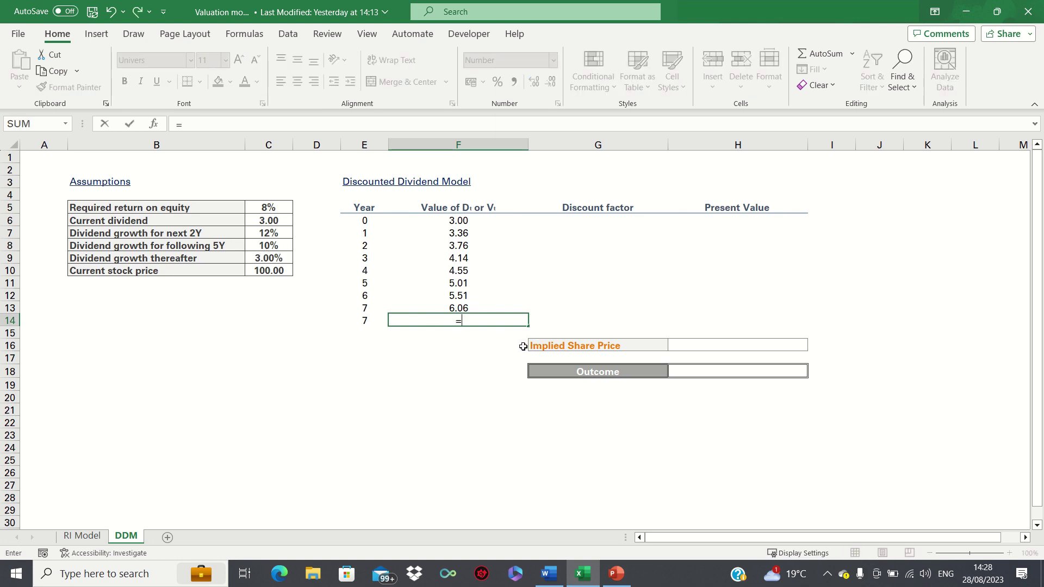
pyautogui.press('Up')
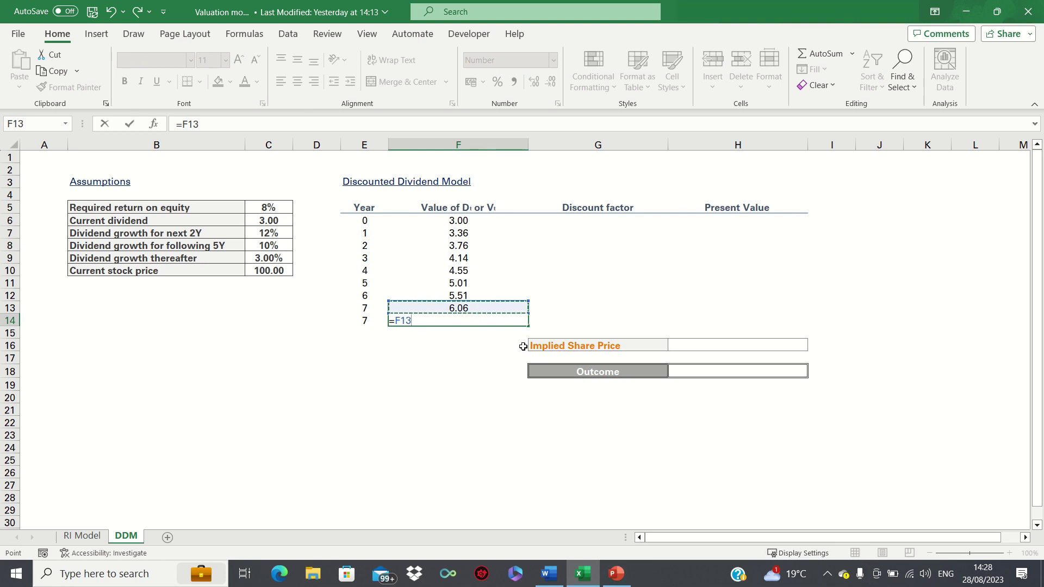
pyautogui.write('*(1+')
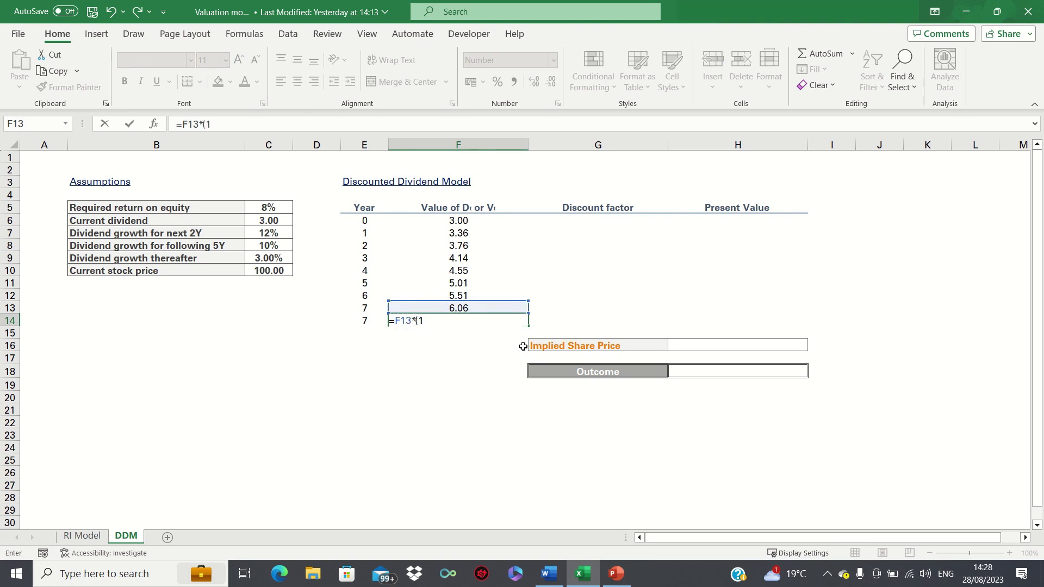
pyautogui.click(269, 259)
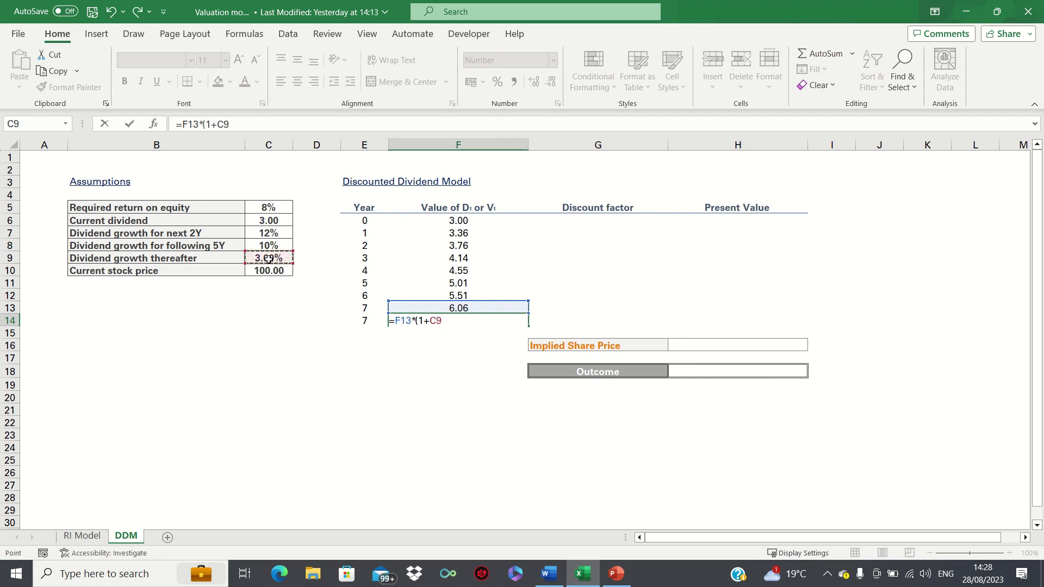
pyautogui.write('))')
# - Divide by required return minus growth to get =(F13*(1+C9))/(C5-C9), giving 124.85
pyautogui.click(183, 125)
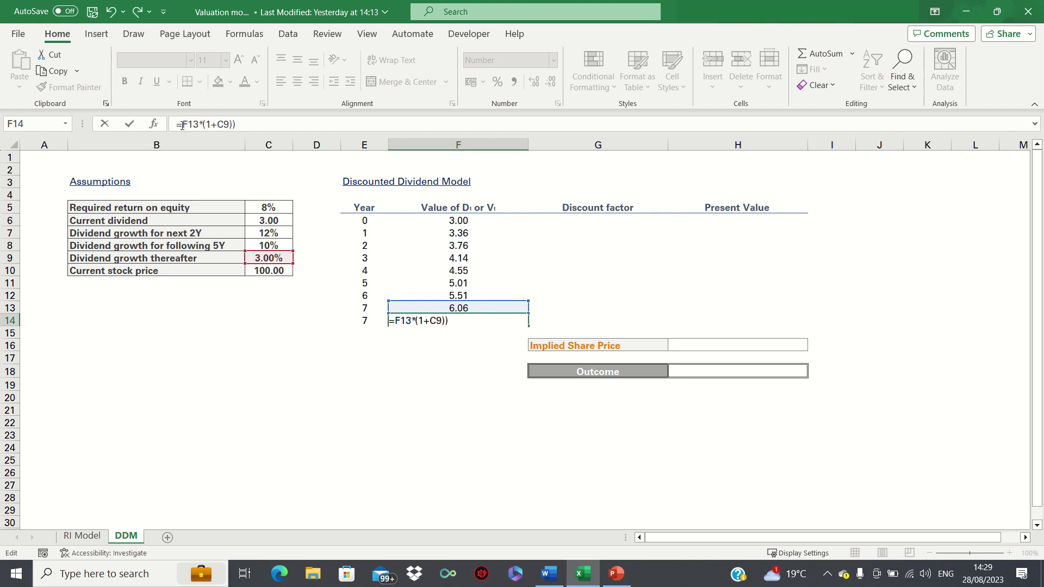
pyautogui.click(183, 125)
pyautogui.write('(')
pyautogui.click(261, 125)
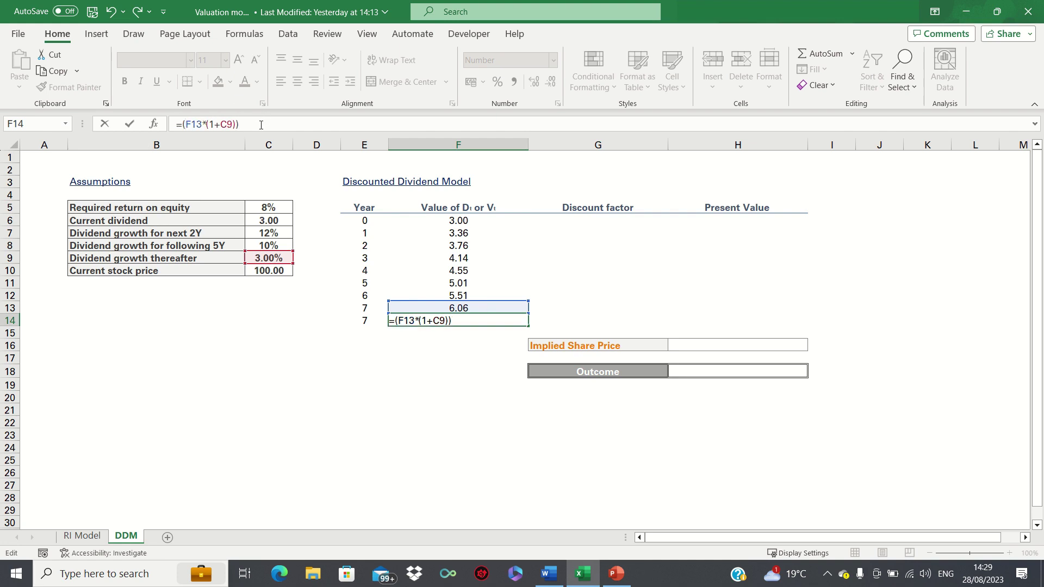
pyautogui.write('/(')
pyautogui.click(279, 205)
pyautogui.write('-')
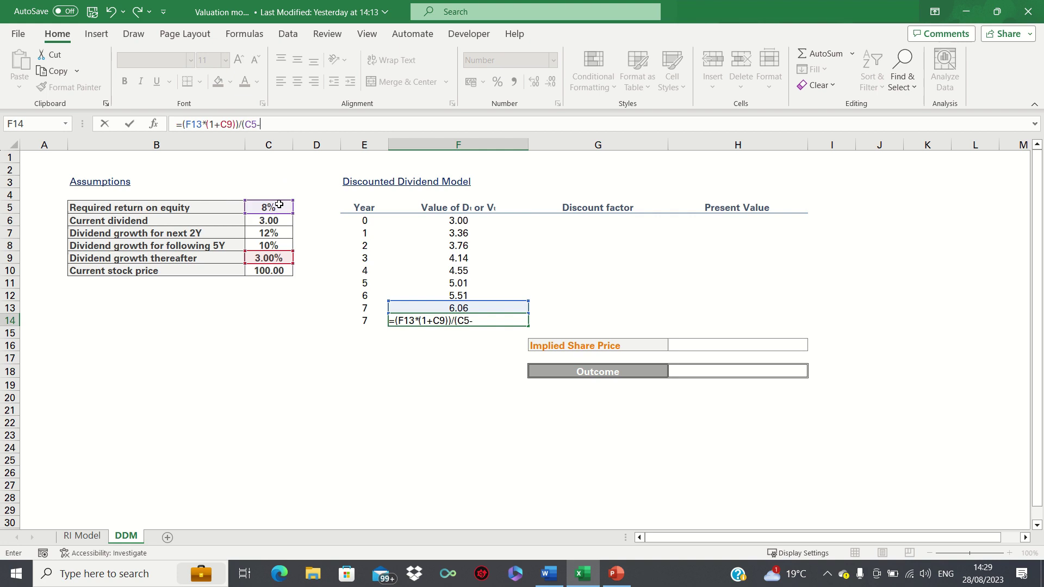
pyautogui.click(269, 260)
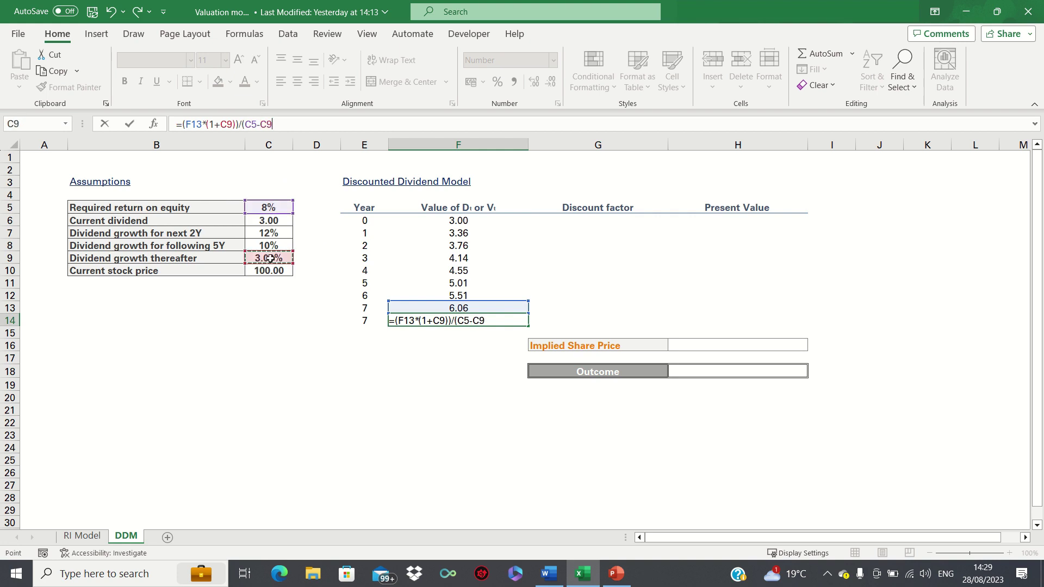
pyautogui.write(')')
pyautogui.press('Return')
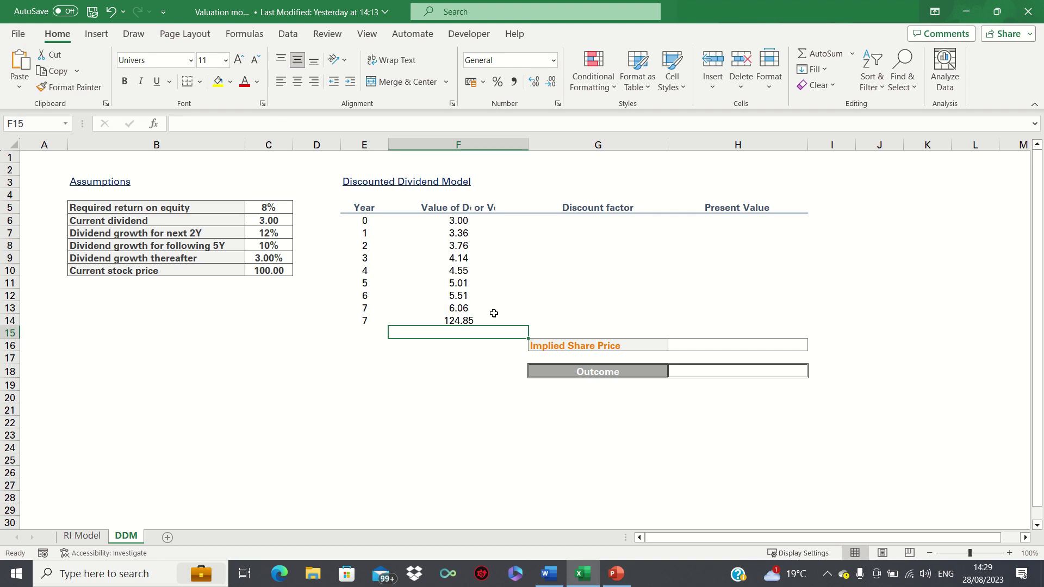
# - Enter the year 1 discount factor =1/(1+$C$5)^E7 in G7
pyautogui.click(588, 221)
pyautogui.press('Return')
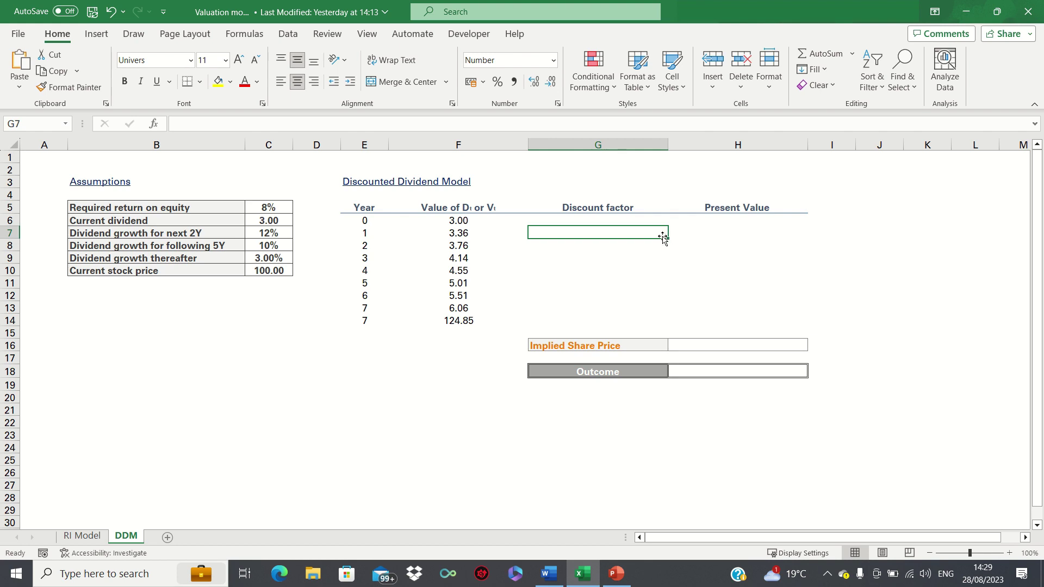
pyautogui.write('=1')
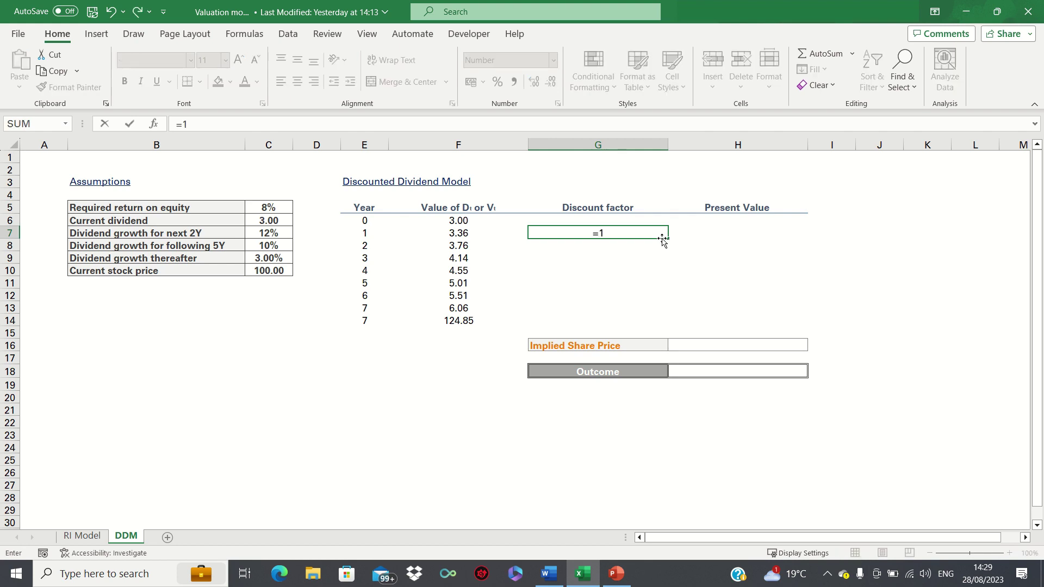
pyautogui.write('/(1+')
pyautogui.click(278, 206)
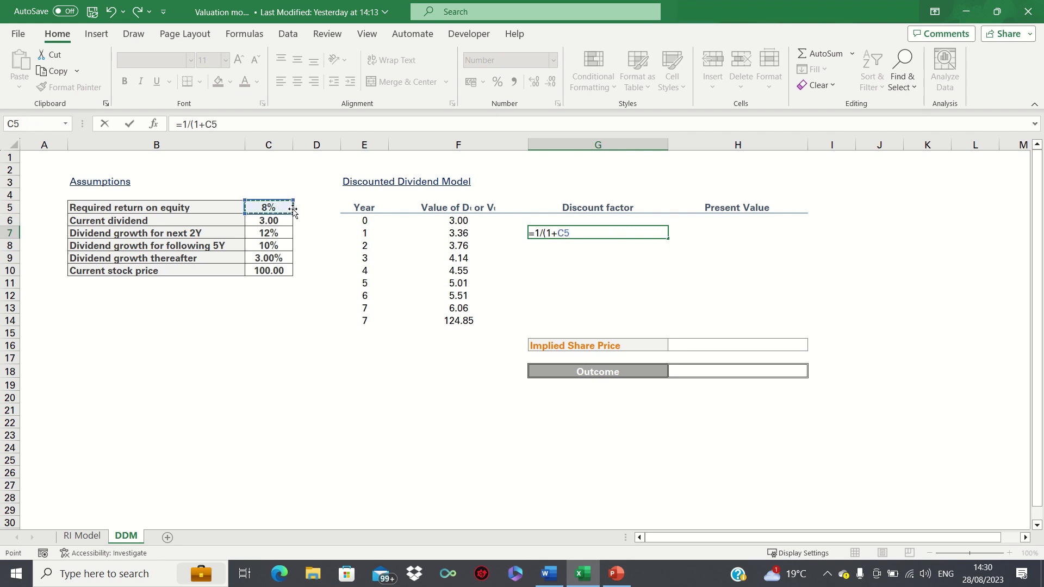
pyautogui.write(')^')
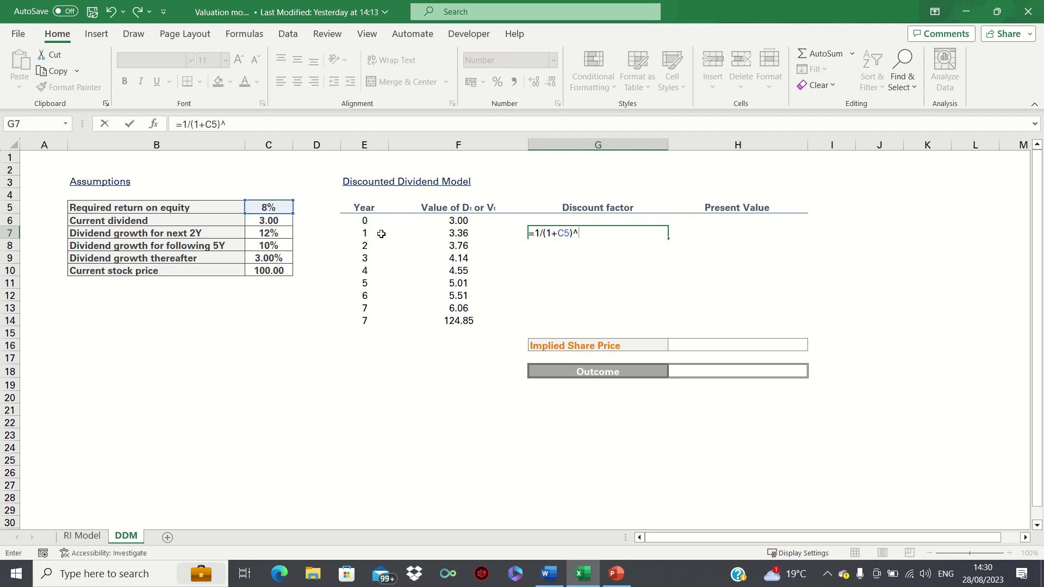
pyautogui.click(359, 232)
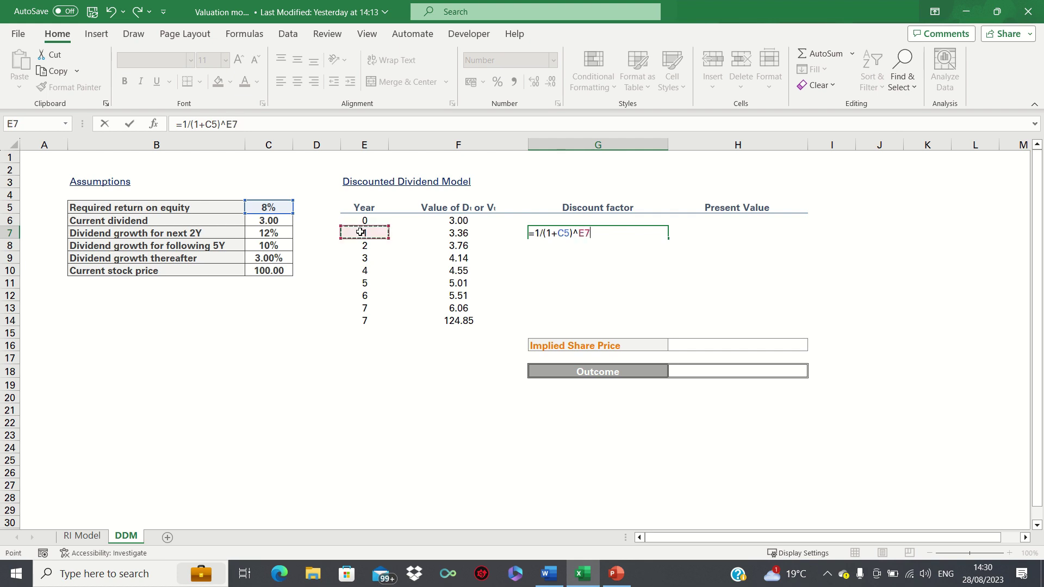
pyautogui.doubleClick(209, 125)
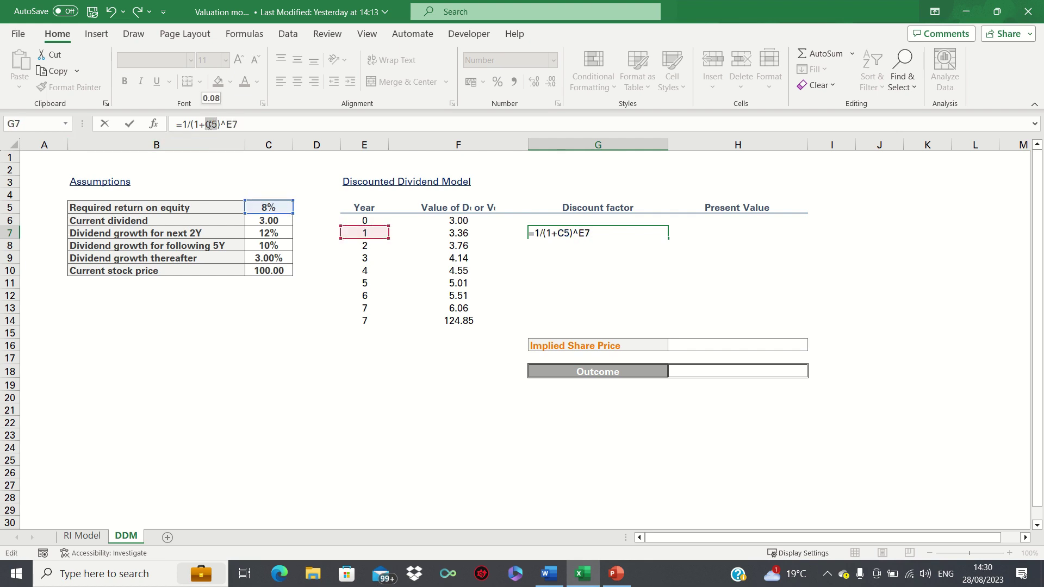
pyautogui.press('F4')
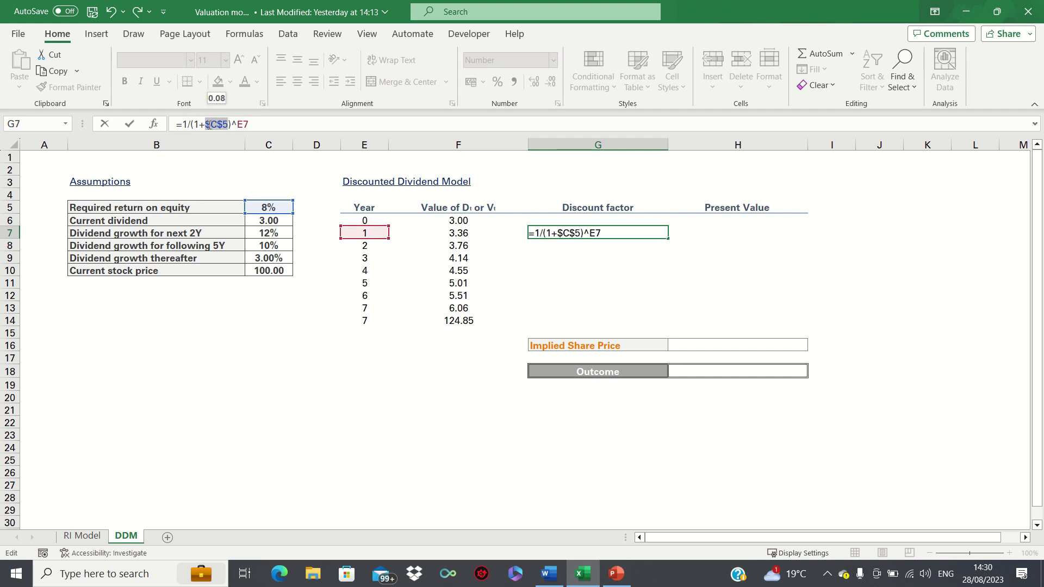
pyautogui.press('Return')
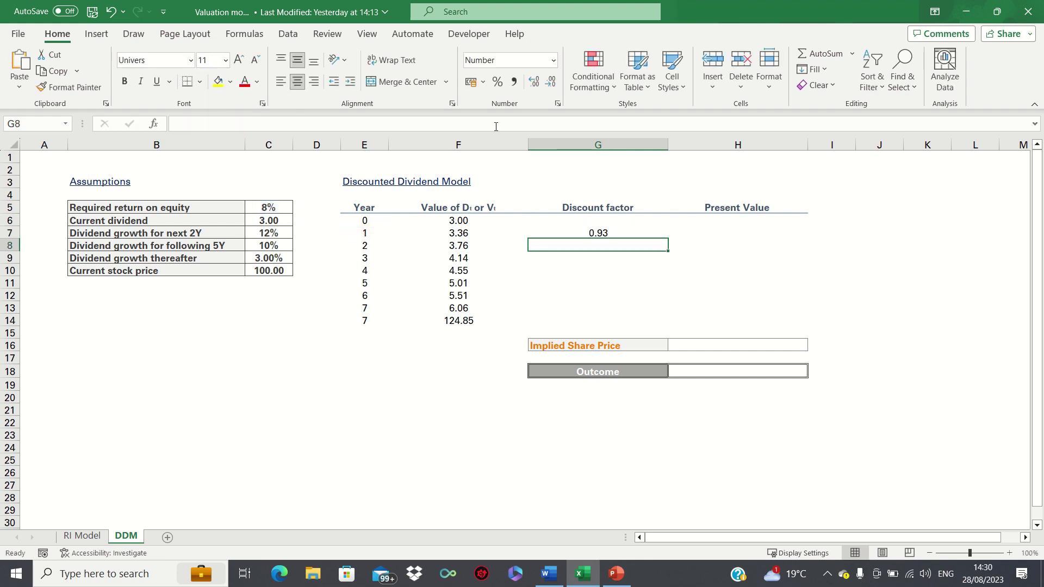
# - Fill the discount factor down through year 7, 0.93 down to 0.58
pyautogui.click(643, 233)
pyautogui.doubleClick(668, 238)
pyautogui.click(703, 233)
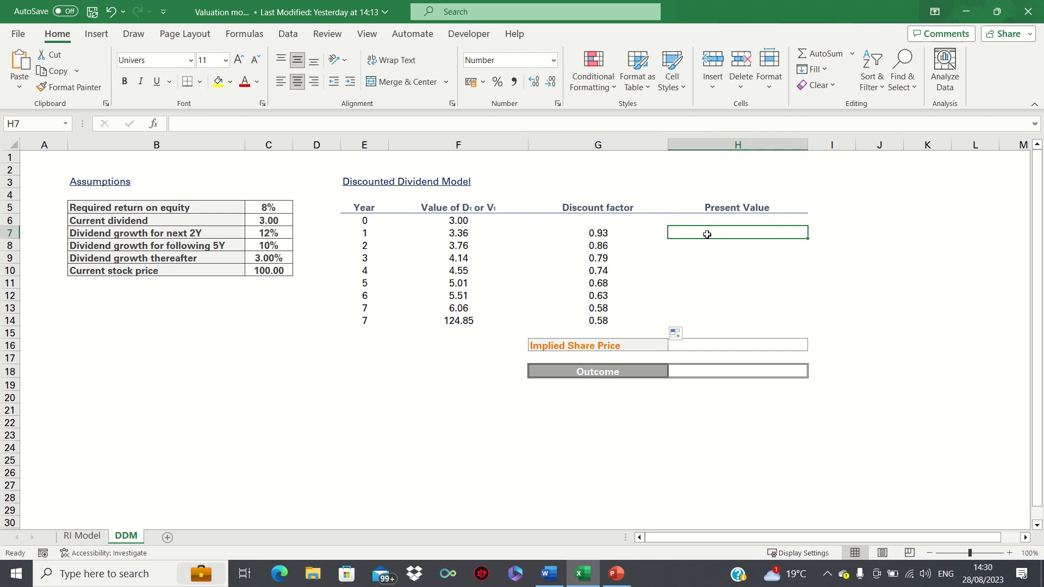
# - Enter =F7*G7 in H7 and fill it to H14, giving present values 3.11 through 72.85
pyautogui.write('=')
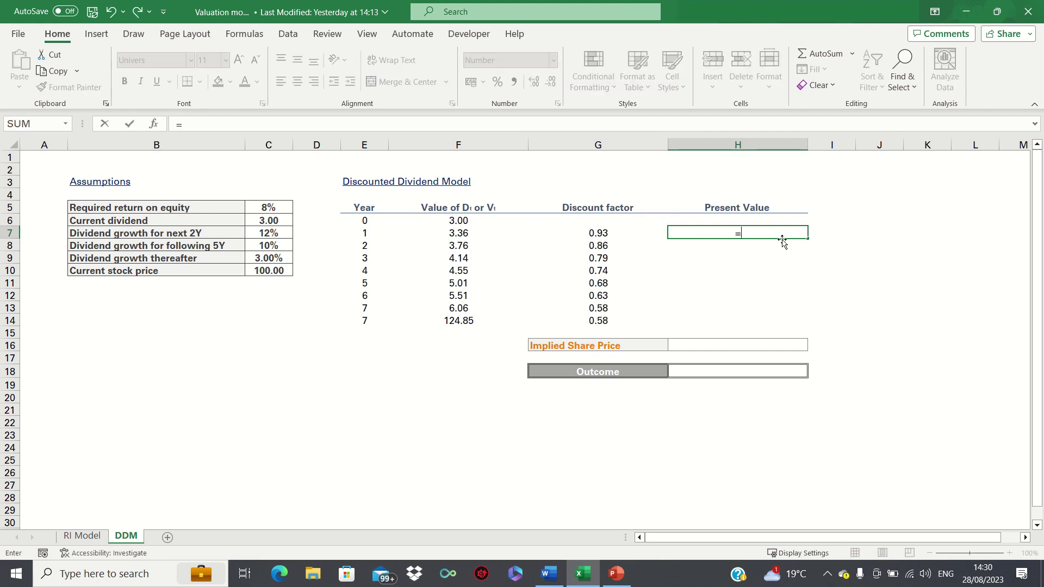
pyautogui.press('Left')
pyautogui.press('Left')
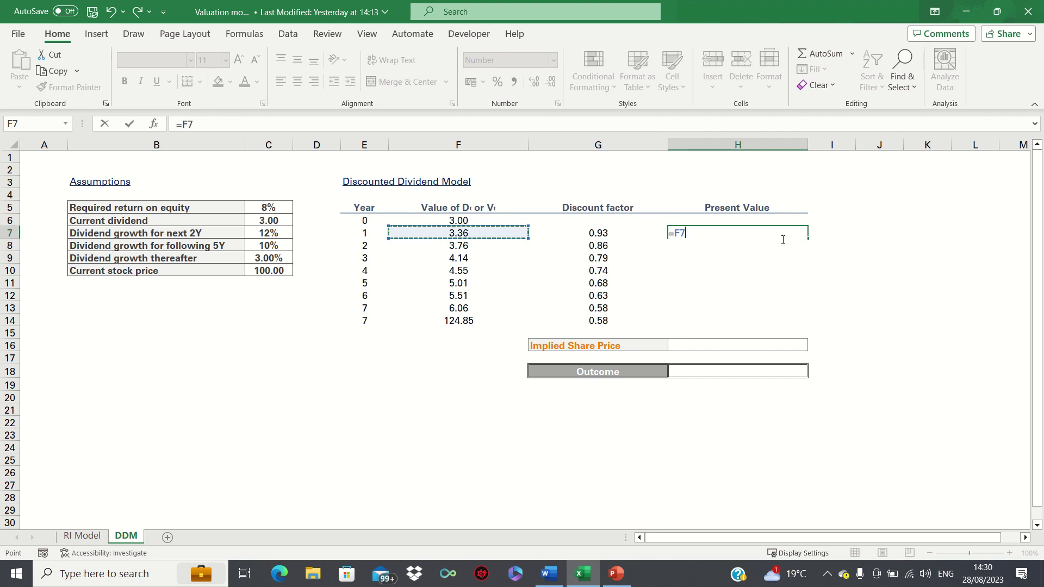
pyautogui.write('*')
pyautogui.press('Left')
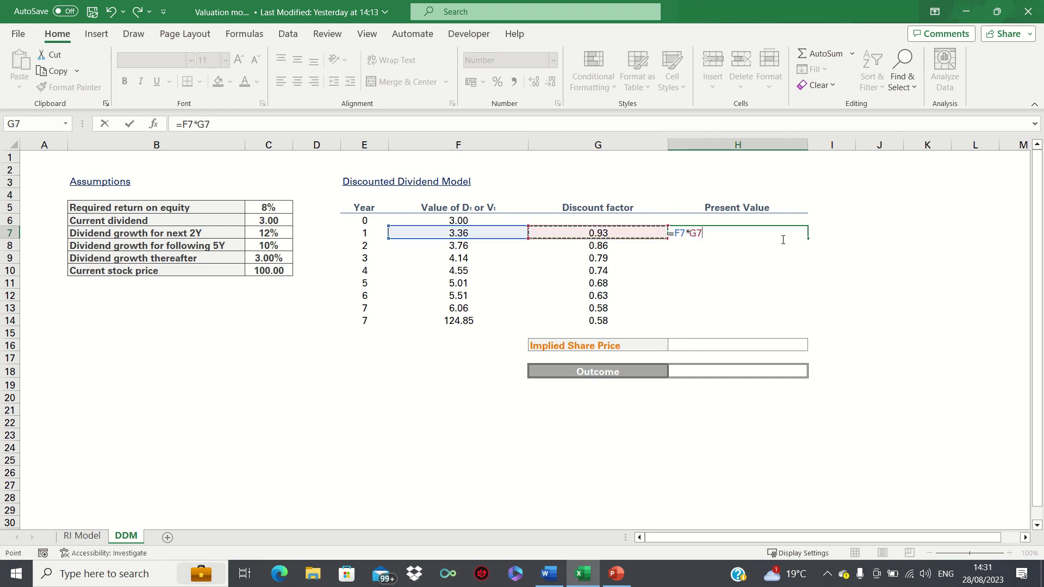
pyautogui.press('Return')
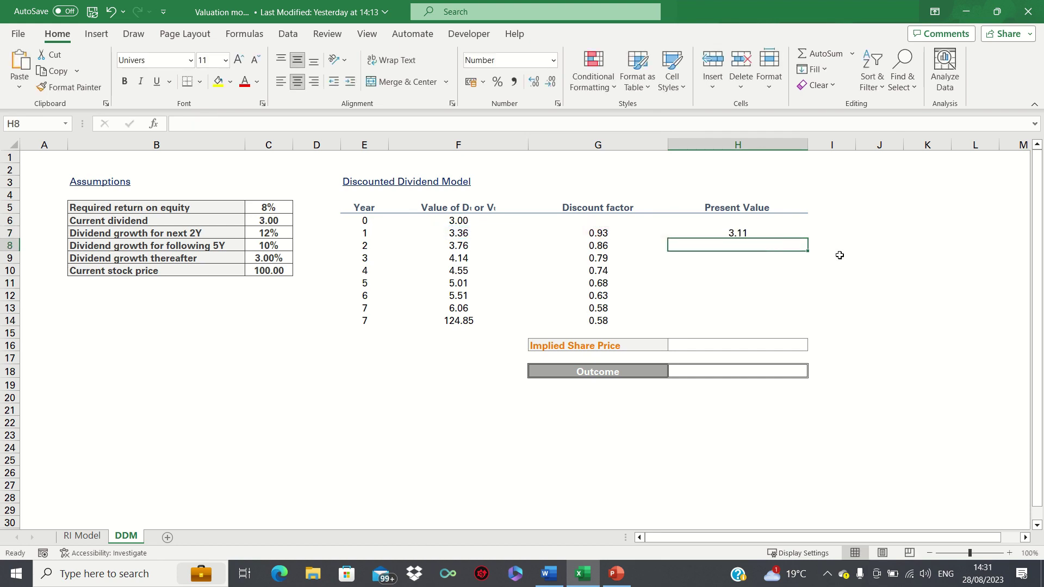
pyautogui.click(776, 230)
pyautogui.doubleClick(806, 238)
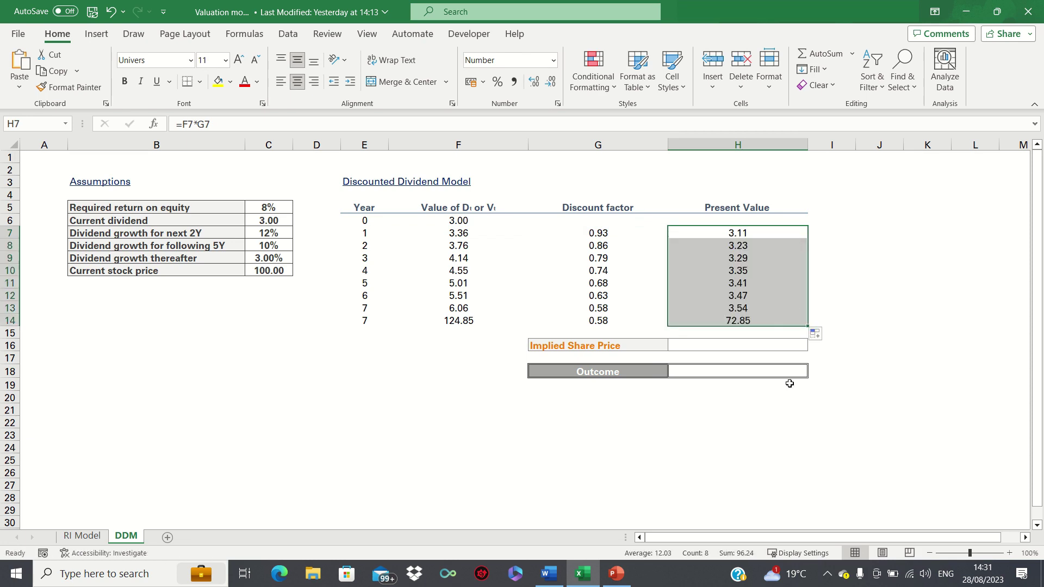
# - Enter =SUM(H7:H14) in H16 for an Implied Share Price of 96.24
pyautogui.click(752, 348)
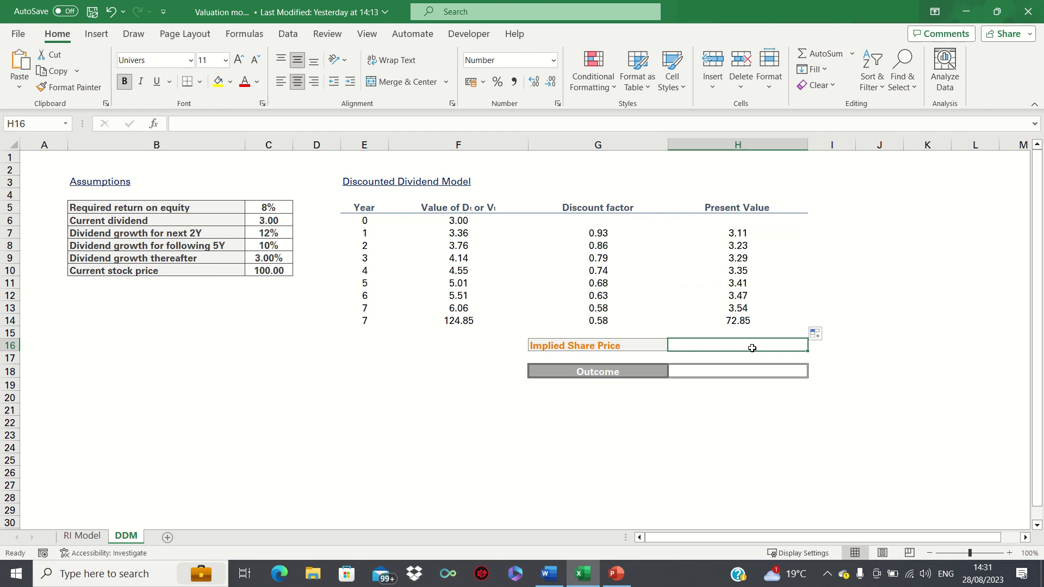
pyautogui.write('=SUM(')
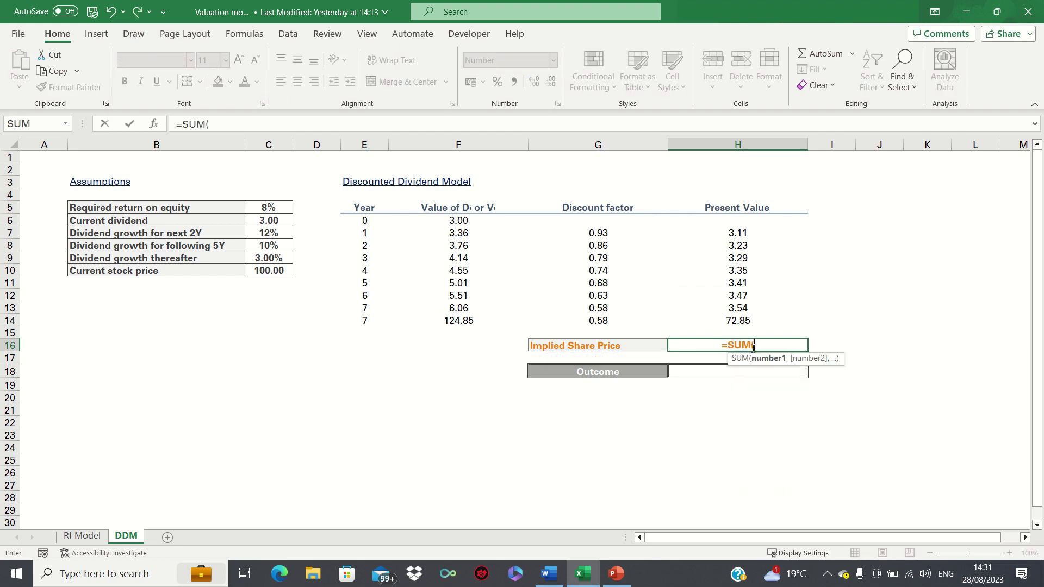
pyautogui.press('Up')
pyautogui.press('Up')
pyautogui.hotkey('ctrl', 'shift', 'Up')
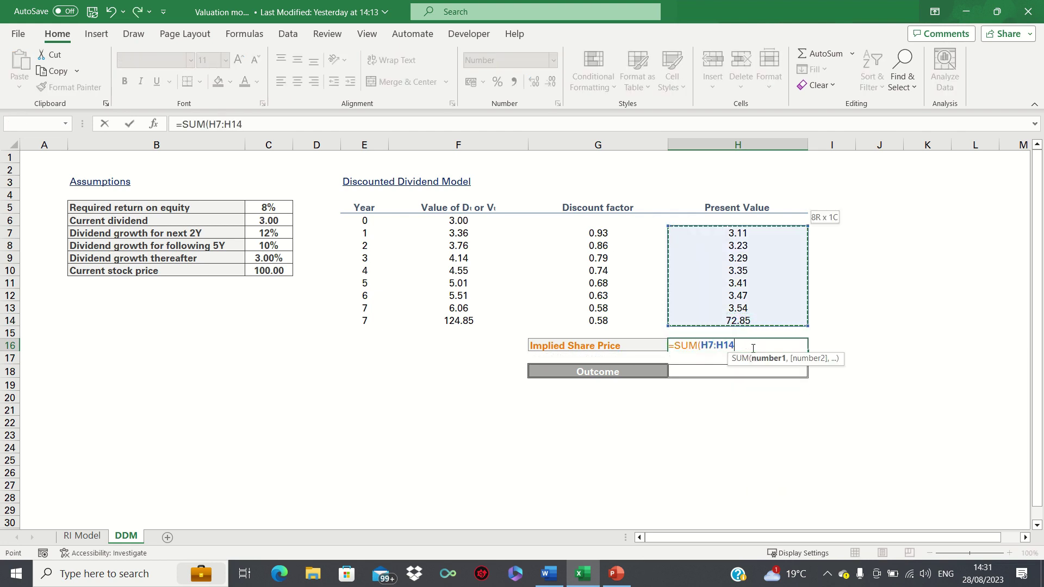
pyautogui.press('Return')
pyautogui.press('Down')
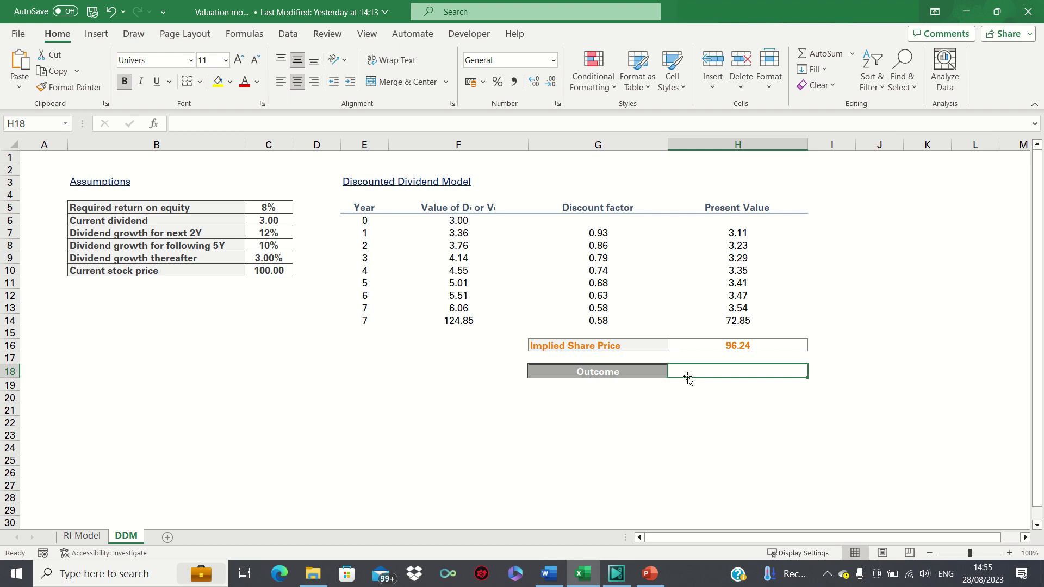
# - Enter =IF(H16>C10,"Undervalued","Overvalued") in H18, which reads Overvalued
pyautogui.write('=IF(')
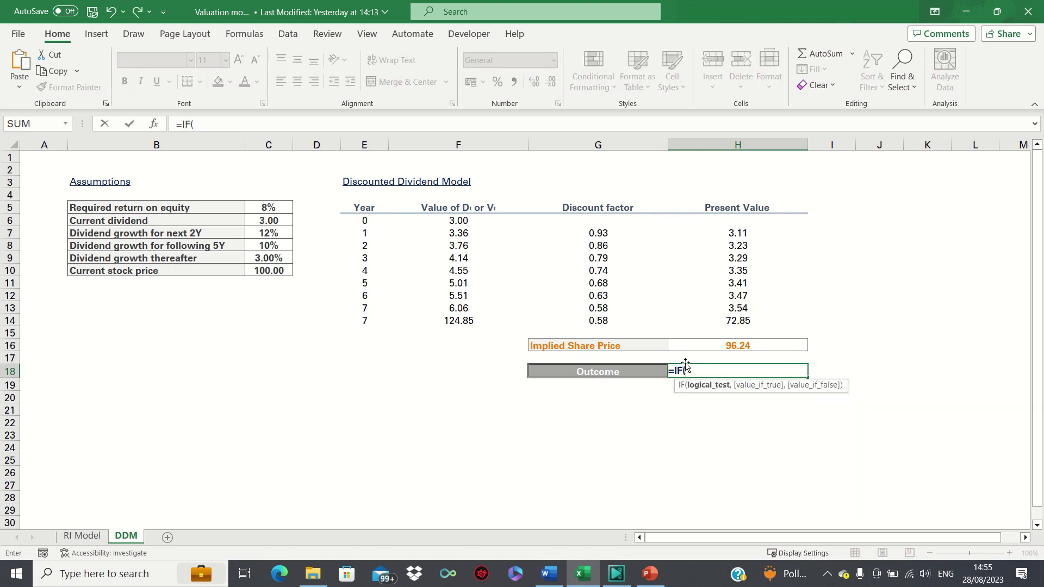
pyautogui.click(737, 348)
pyautogui.write('>')
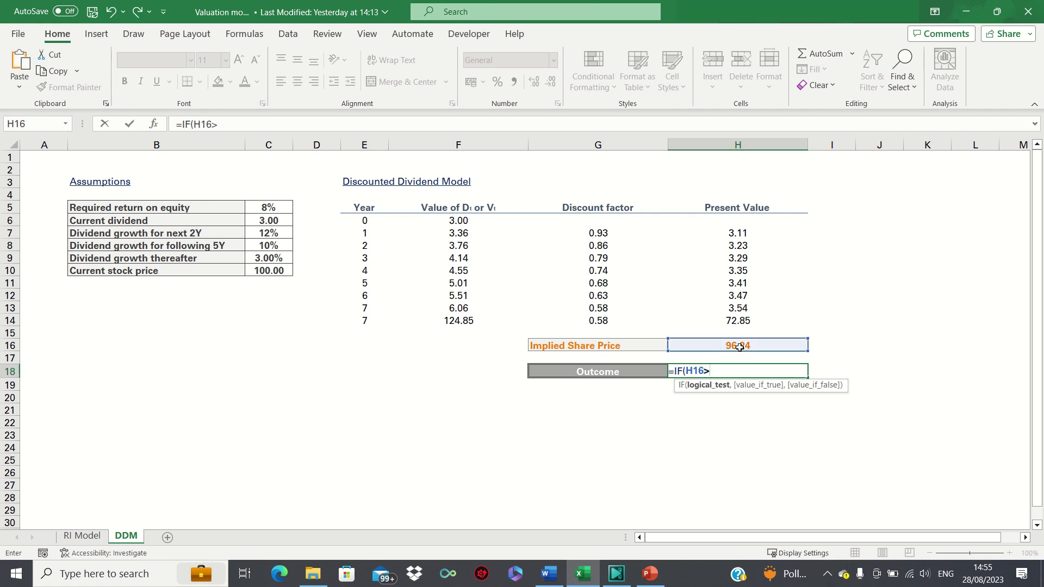
pyautogui.click(279, 275)
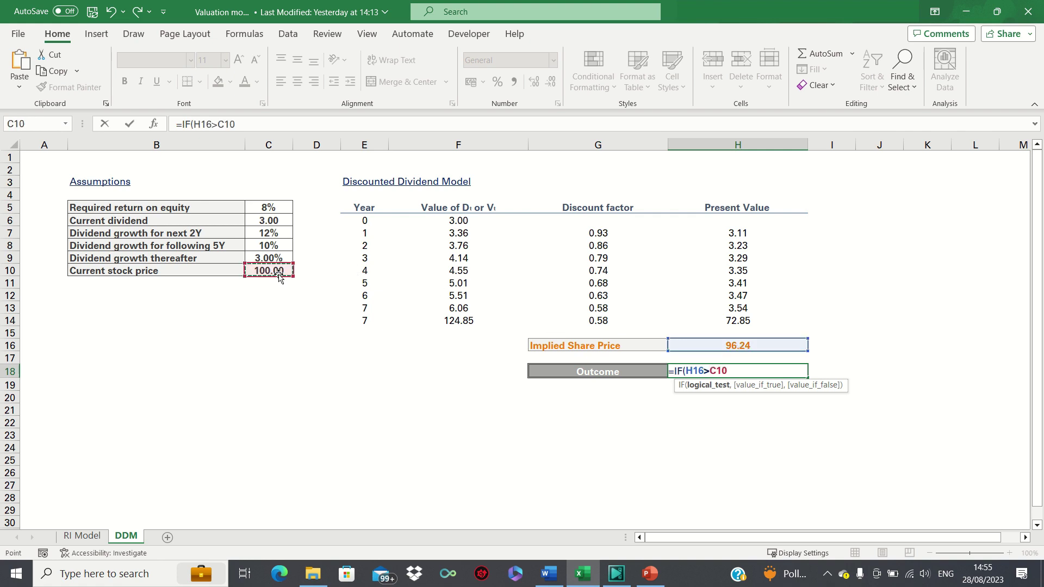
pyautogui.write(',"Underva')
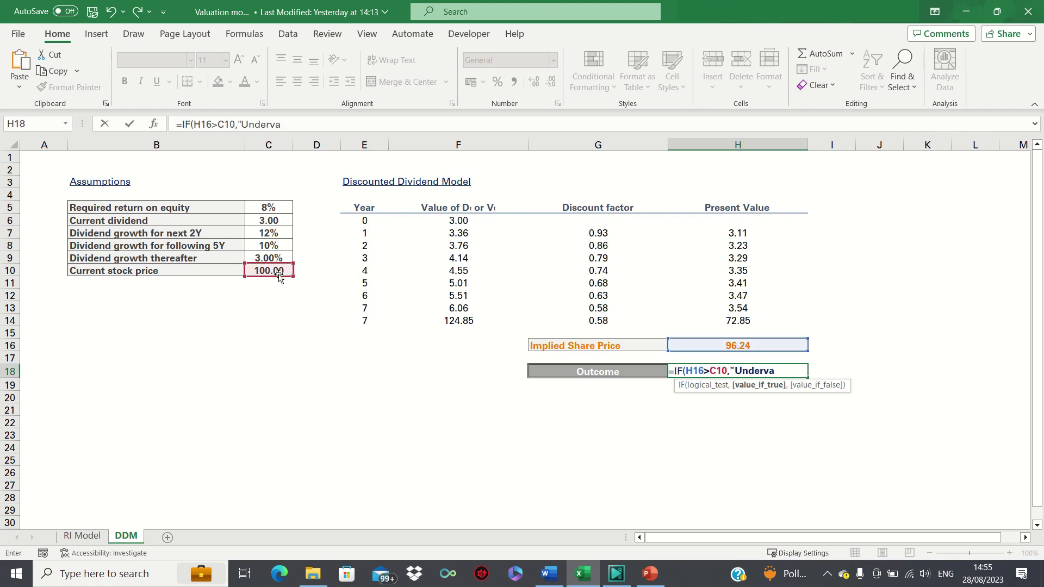
pyautogui.write('lued","O')
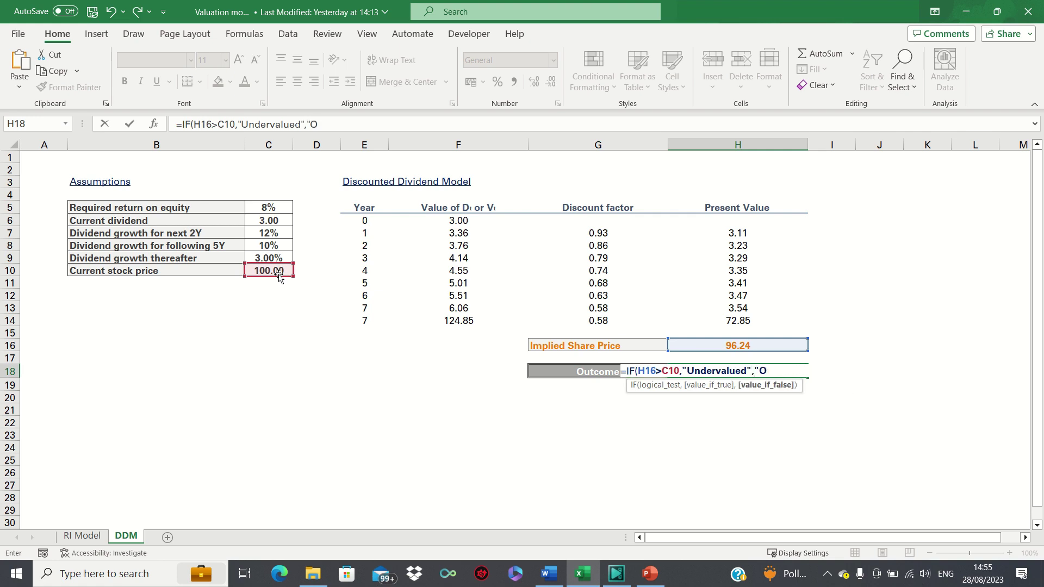
pyautogui.write('vervalued')
pyautogui.press('Return')
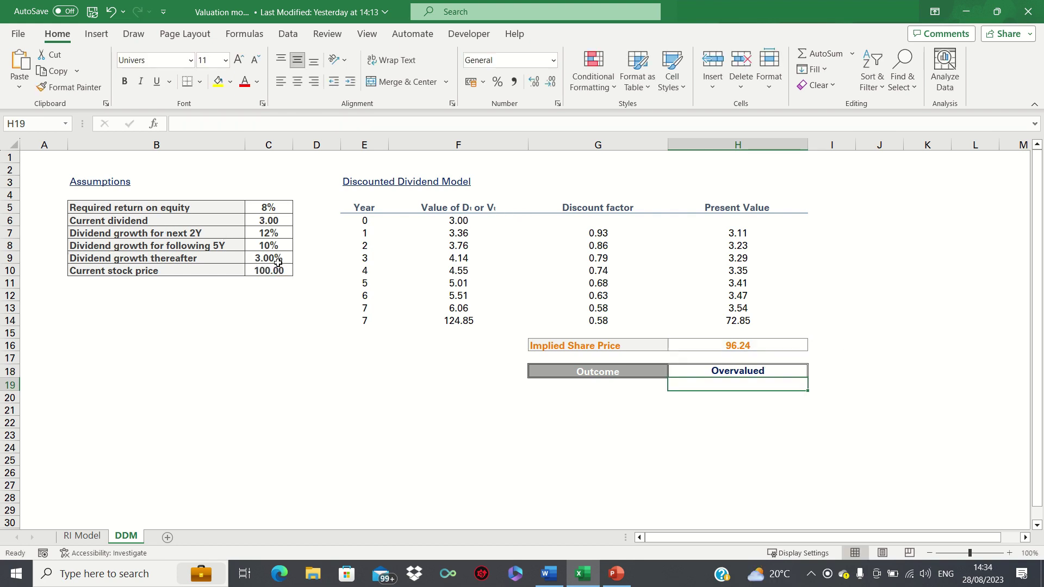
# - Change long-term dividend growth in C9 to 4%, lifting the price to 115.33, Undervalued
pyautogui.click(279, 257)
pyautogui.write('4')
pyautogui.press('Return')
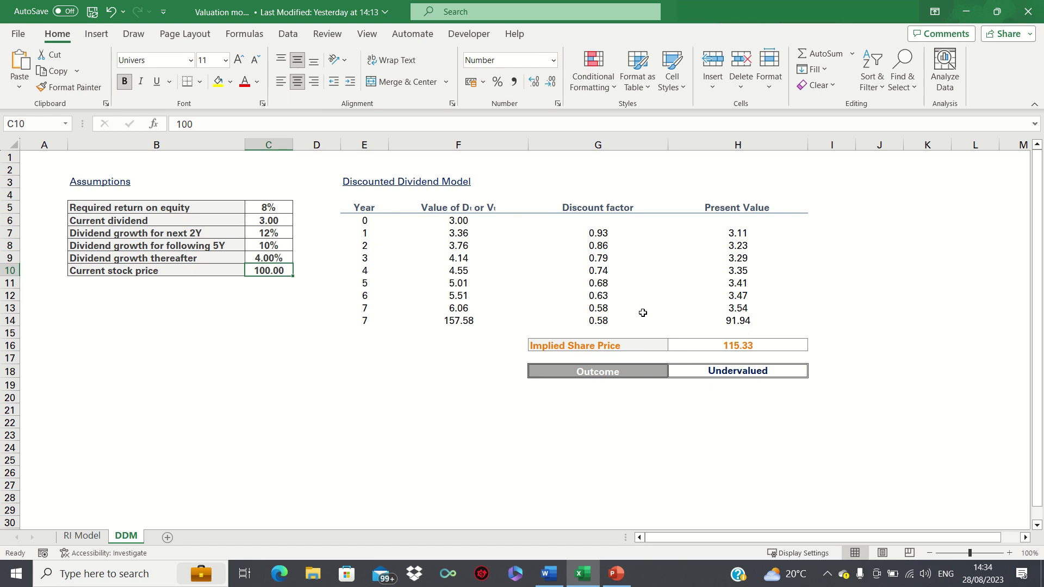
pyautogui.click(761, 319)
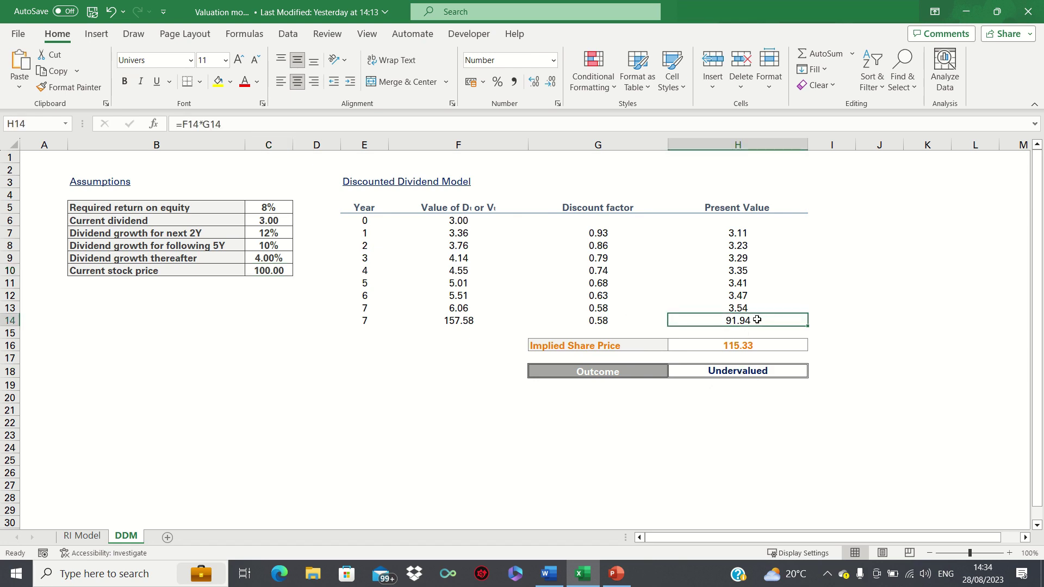